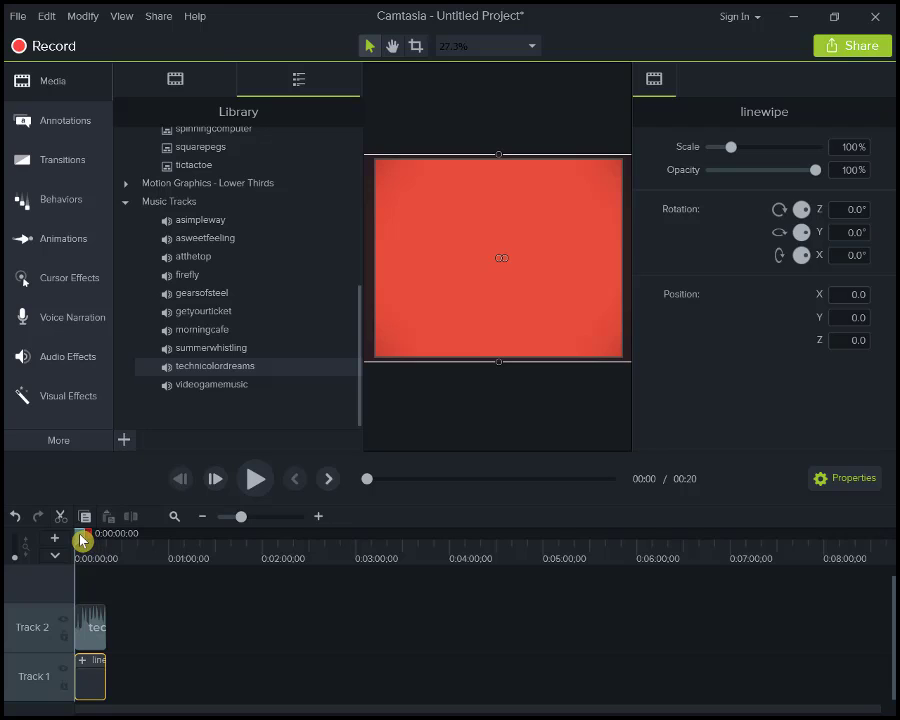
Trim the linewipe intro clip and the technicolordreams music clip so both end at 0:00:08;03.
{"action": "mouse_move", "coordinate": [82, 540]}
{"action": "left_mouse_down"}
{"action": "mouse_move", "coordinate": [102, 540]}
{"action": "mouse_move", "coordinate": [93, 539]}
{"action": "left_mouse_up"}
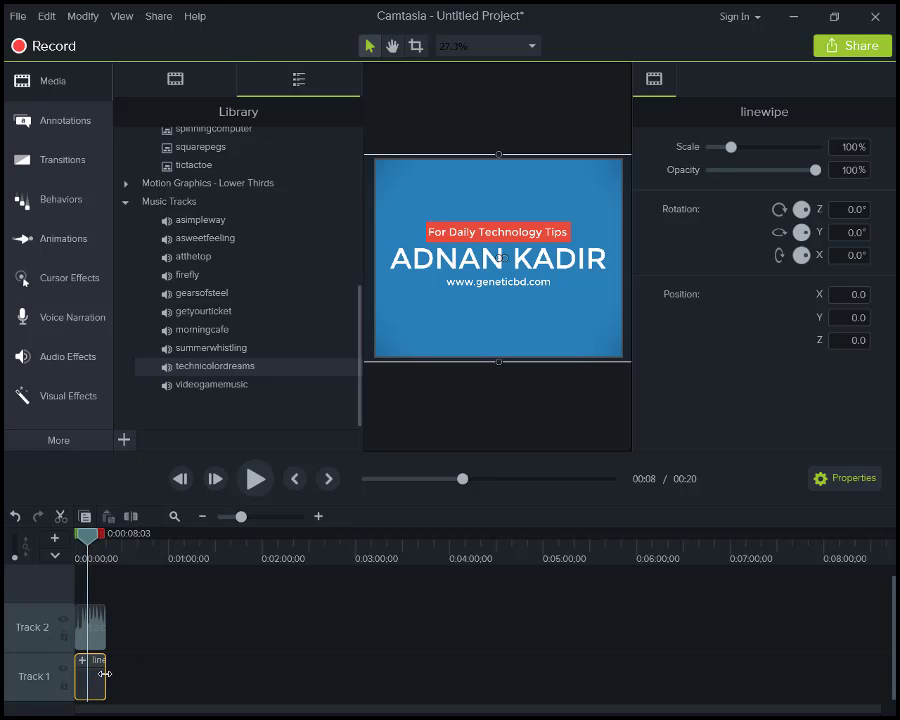
{"action": "left_click_drag", "start_coordinate": [104, 674], "coordinate": [87, 674]}
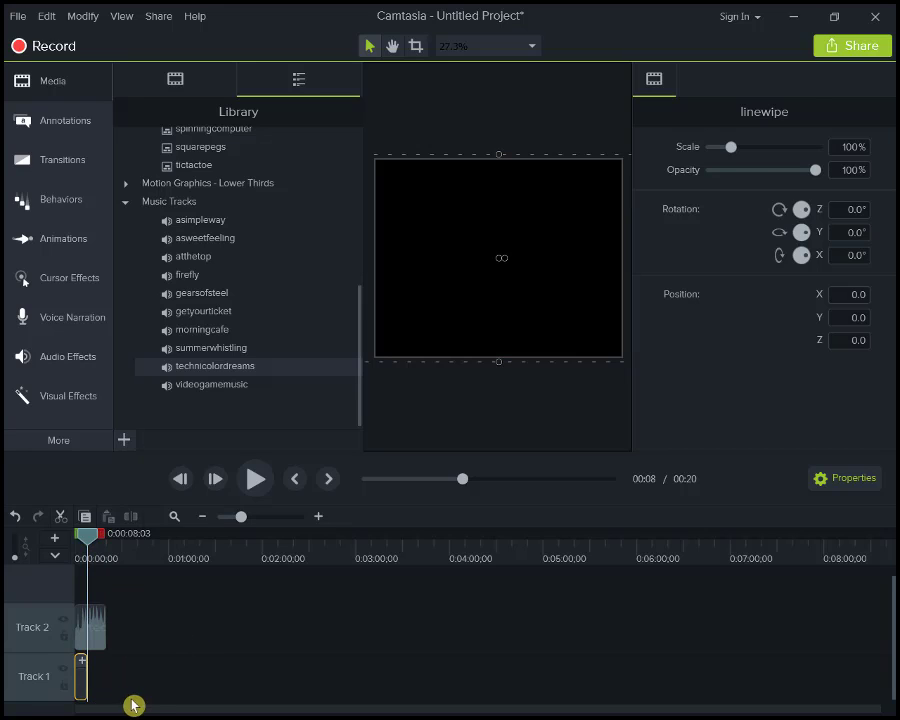
{"action": "left_click", "coordinate": [103, 636]}
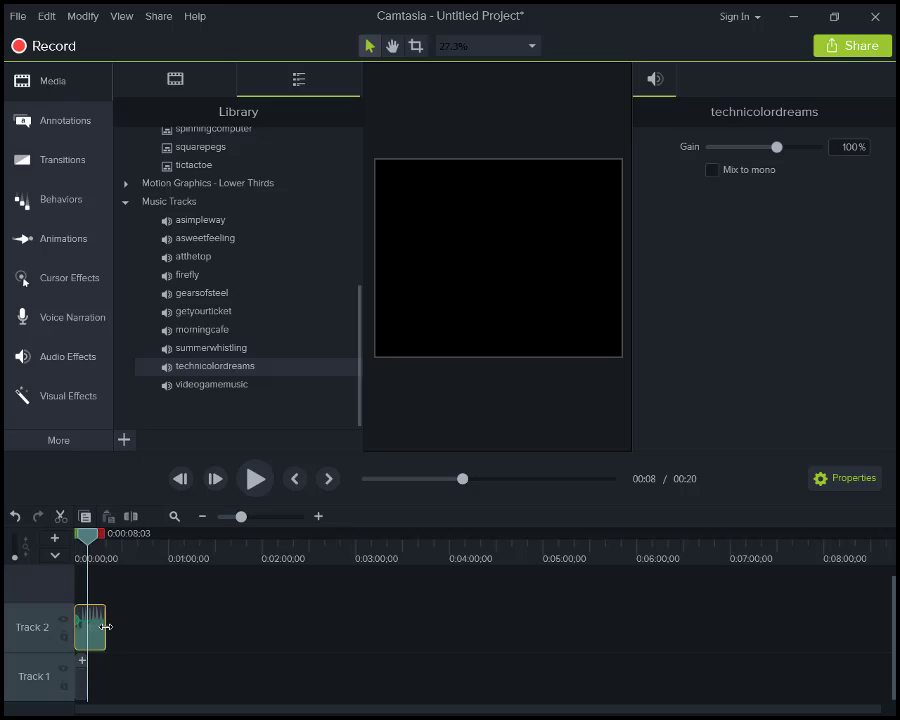
{"action": "left_click_drag", "start_coordinate": [105, 627], "coordinate": [93, 632]}
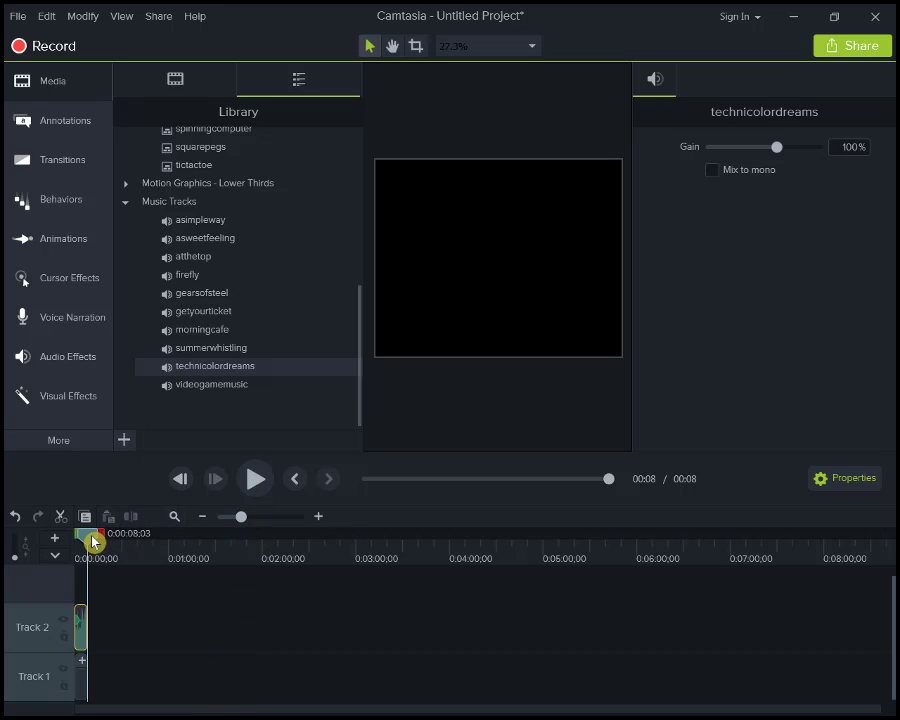
Play the trimmed intro with its music from the beginning to check it.
{"action": "left_click_drag", "start_coordinate": [93, 541], "coordinate": [78, 540]}
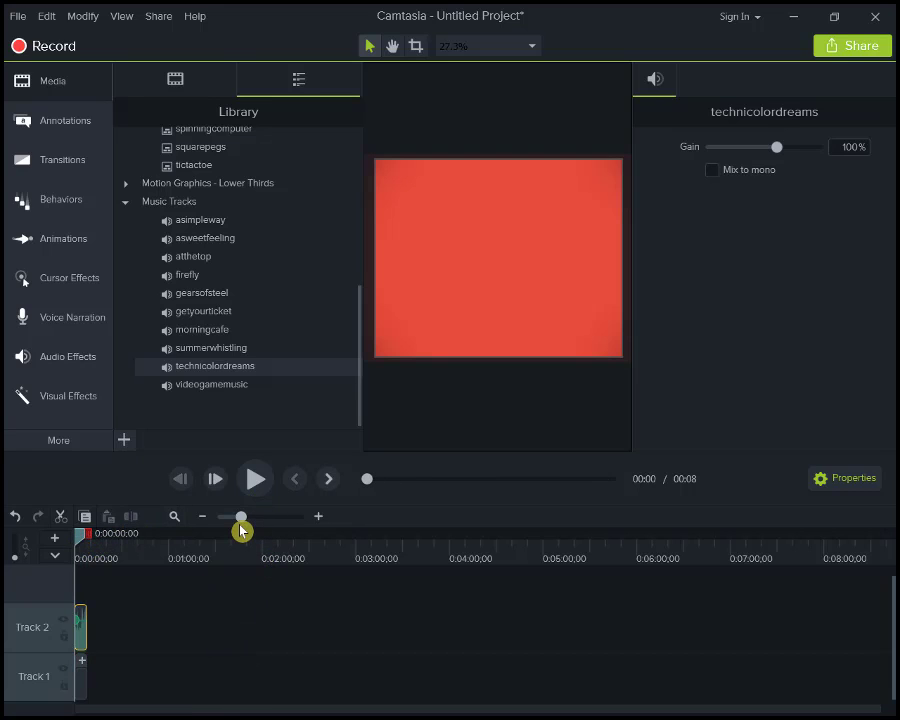
{"action": "left_click_drag", "start_coordinate": [245, 521], "coordinate": [256, 521]}
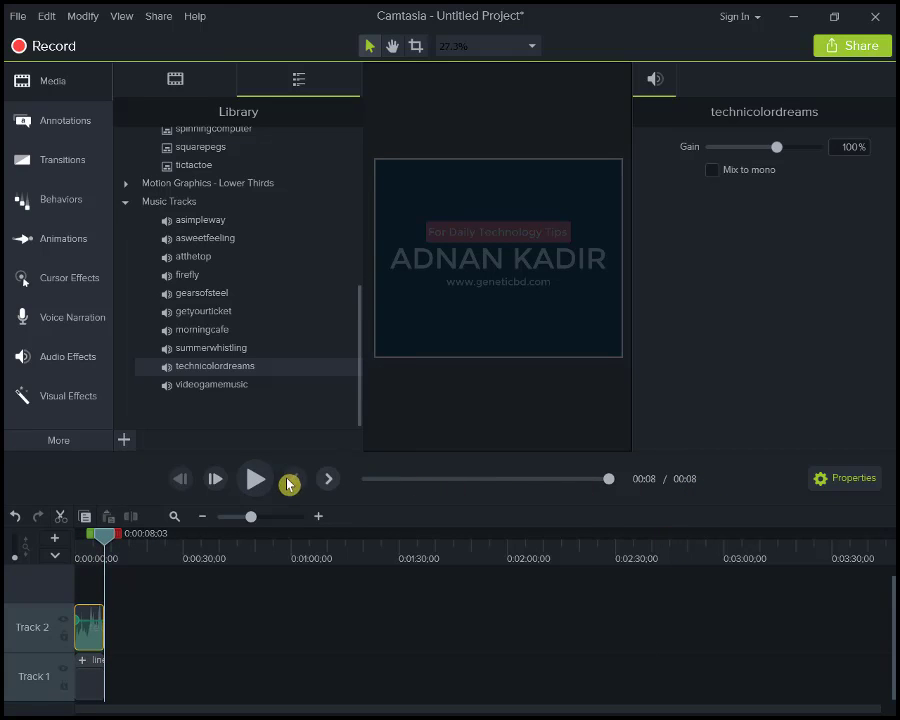
{"action": "left_click_drag", "start_coordinate": [109, 541], "coordinate": [64, 544]}
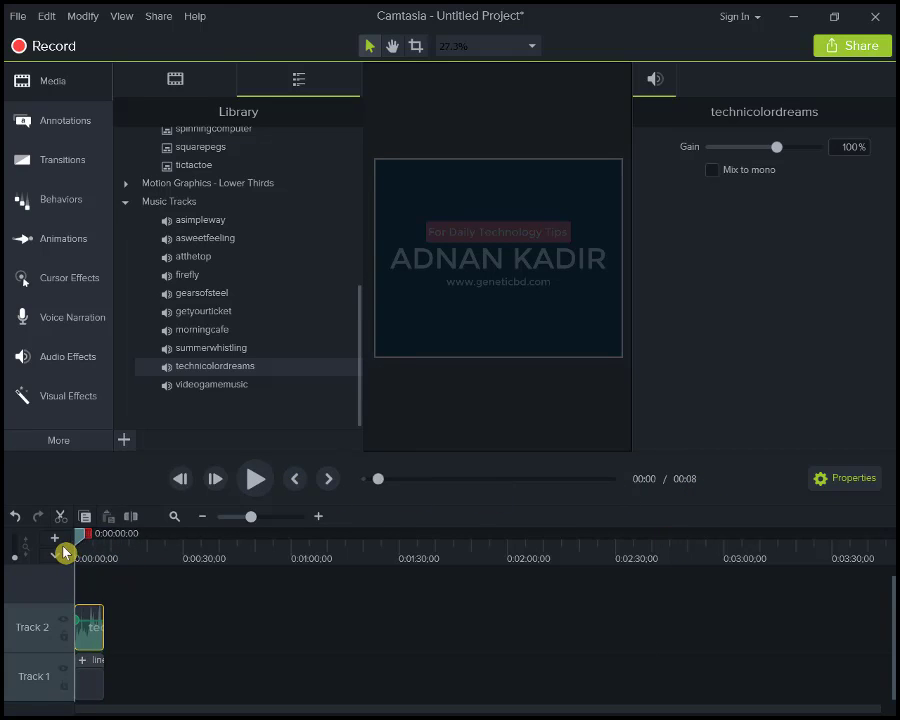
{"action": "left_click", "coordinate": [250, 479]}
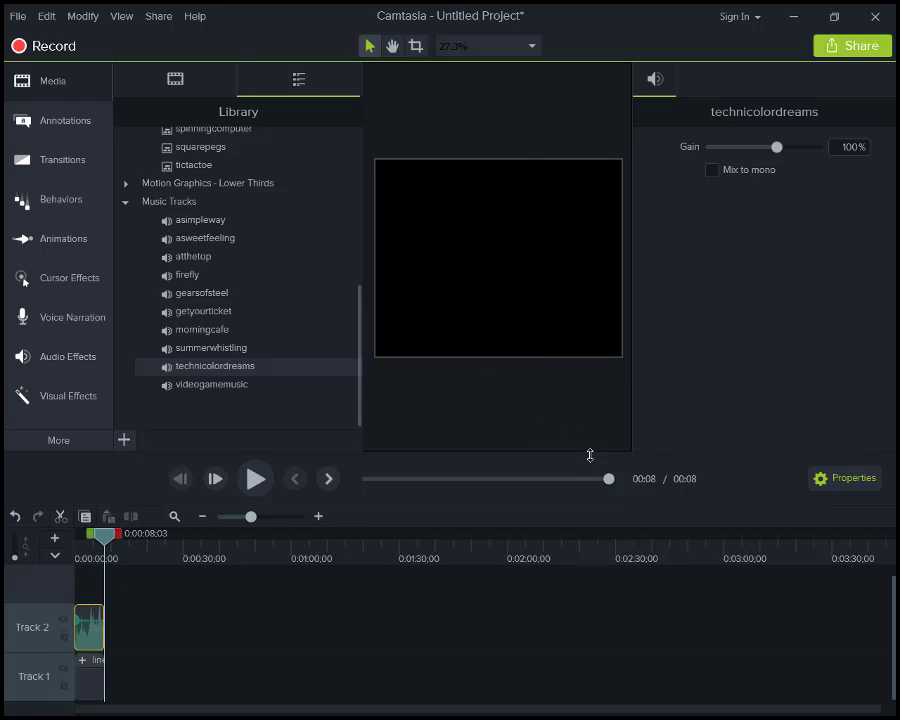
Set up a new custom production as AVI with automatic colors, 30 fps, encoded audio and the current 1280x1024 size.
{"action": "left_click", "coordinate": [163, 20]}
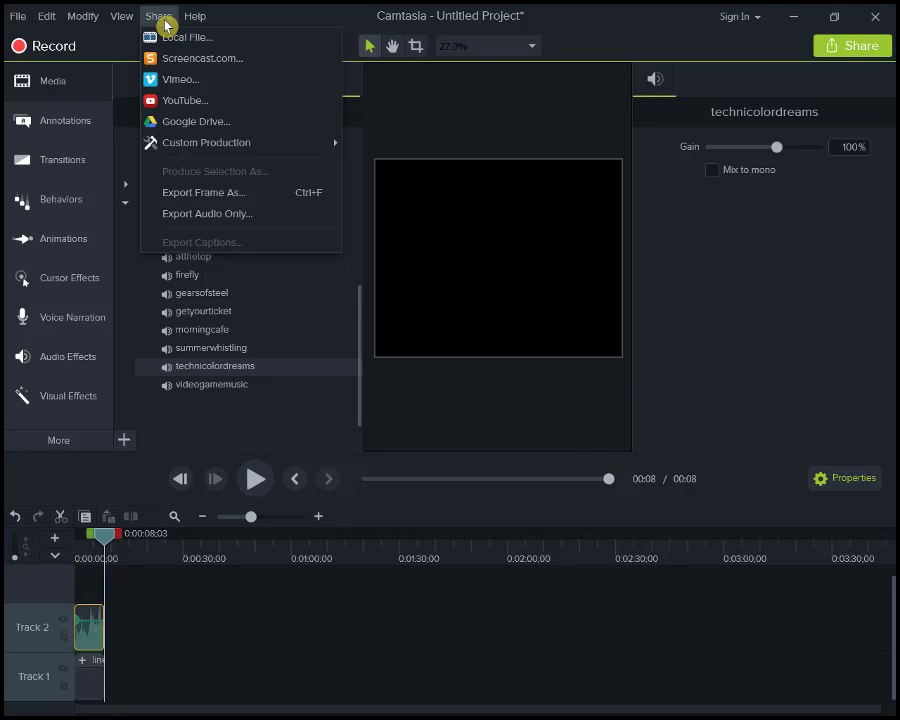
{"action": "mouse_move", "coordinate": [233, 144]}
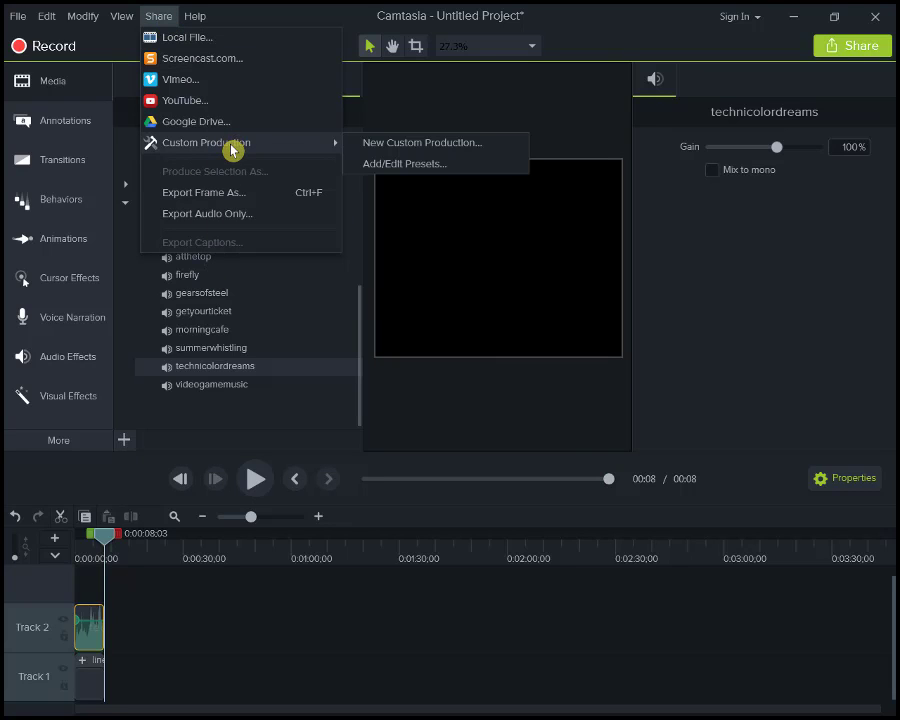
{"action": "left_click", "coordinate": [466, 144]}
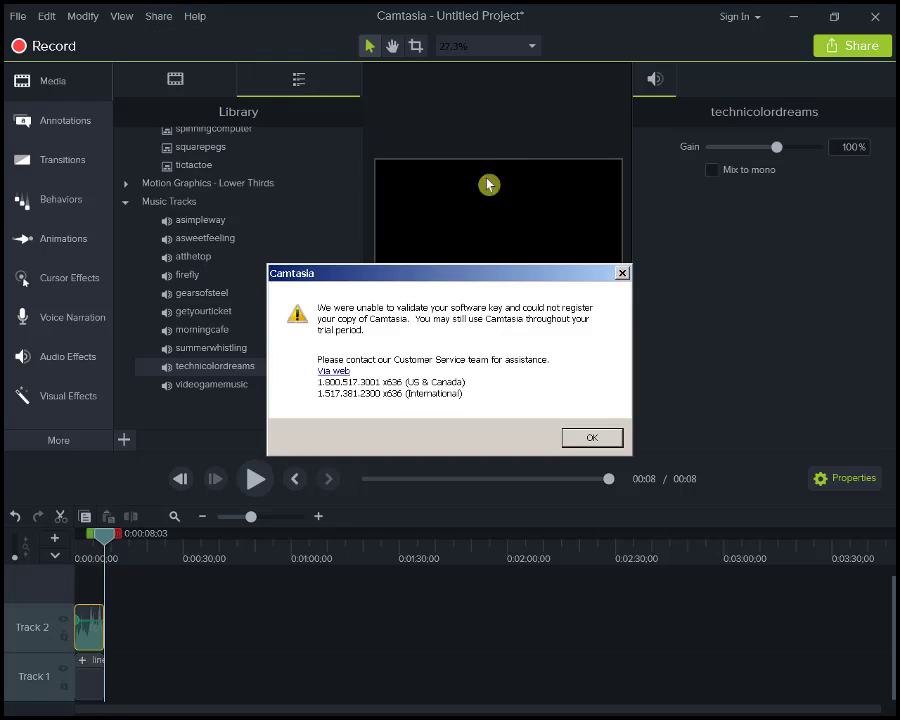
{"action": "left_click", "coordinate": [592, 438]}
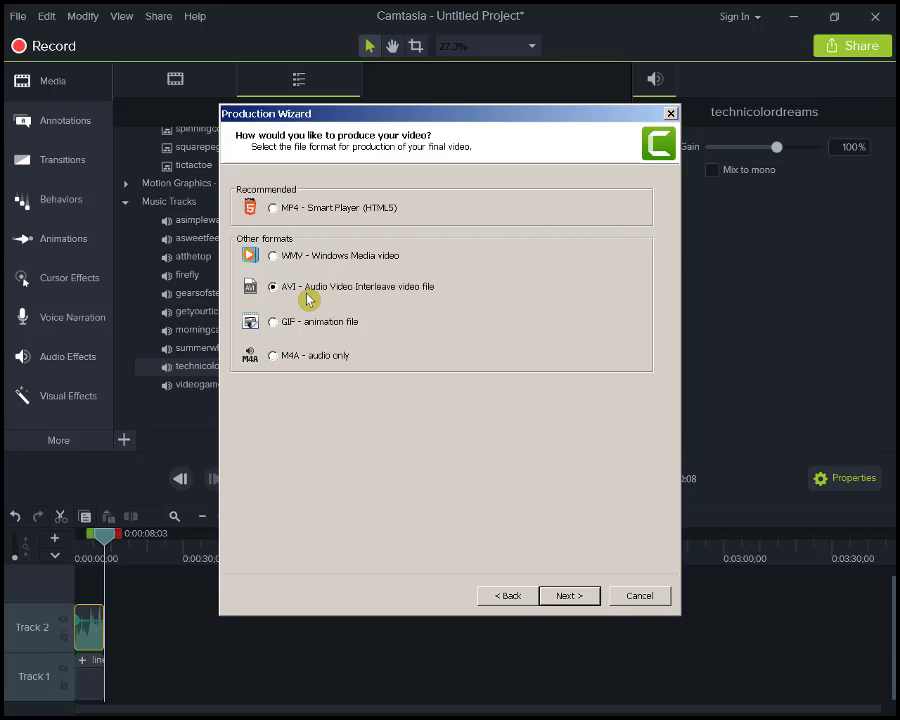
{"action": "left_click", "coordinate": [589, 598]}
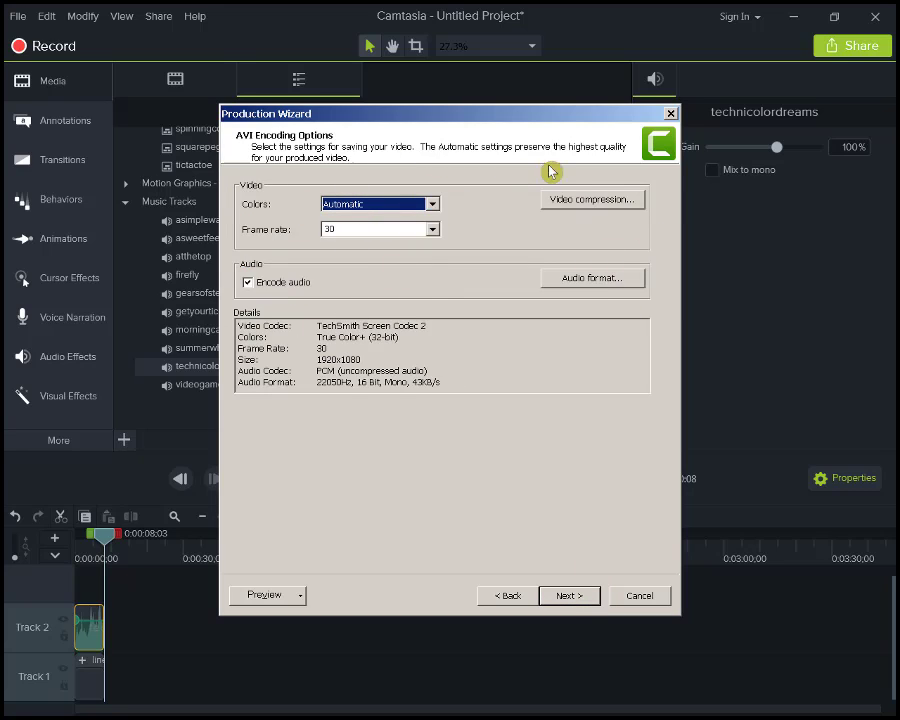
{"action": "left_click", "coordinate": [583, 595]}
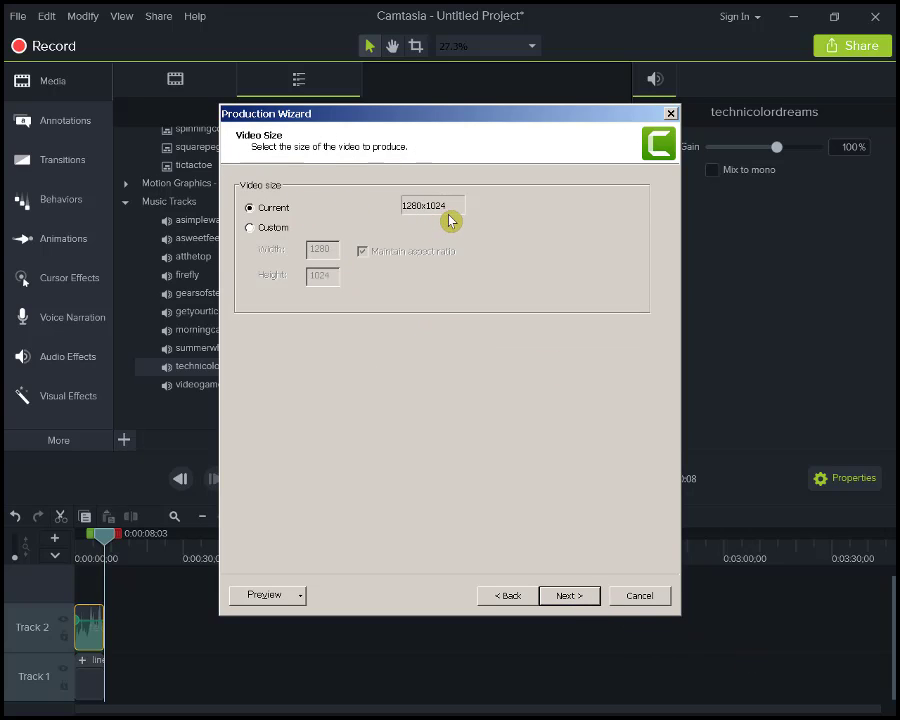
{"action": "left_click", "coordinate": [569, 596]}
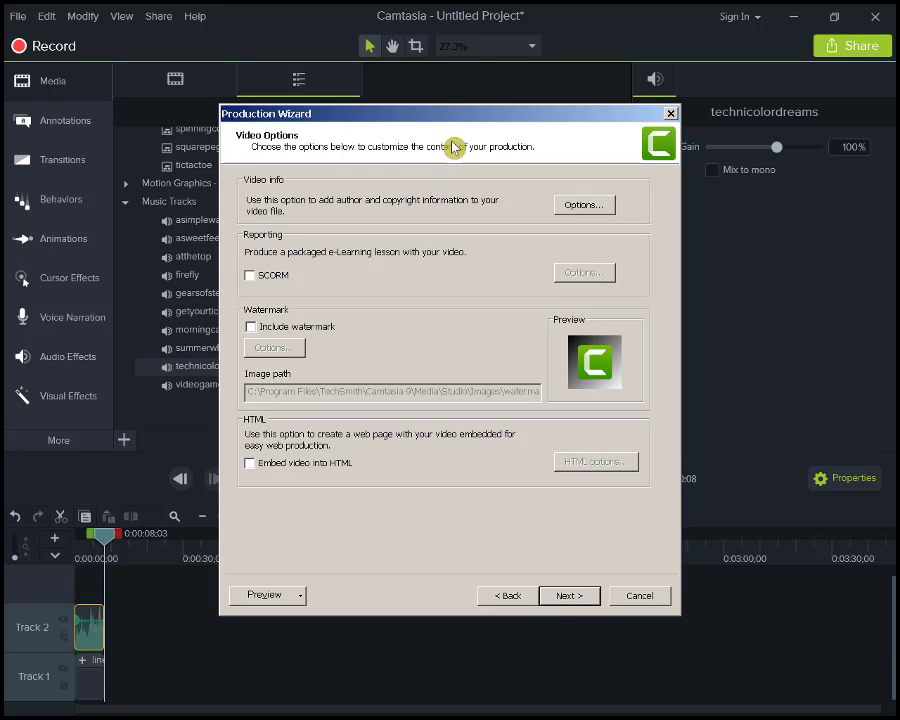
{"action": "left_click", "coordinate": [580, 598]}
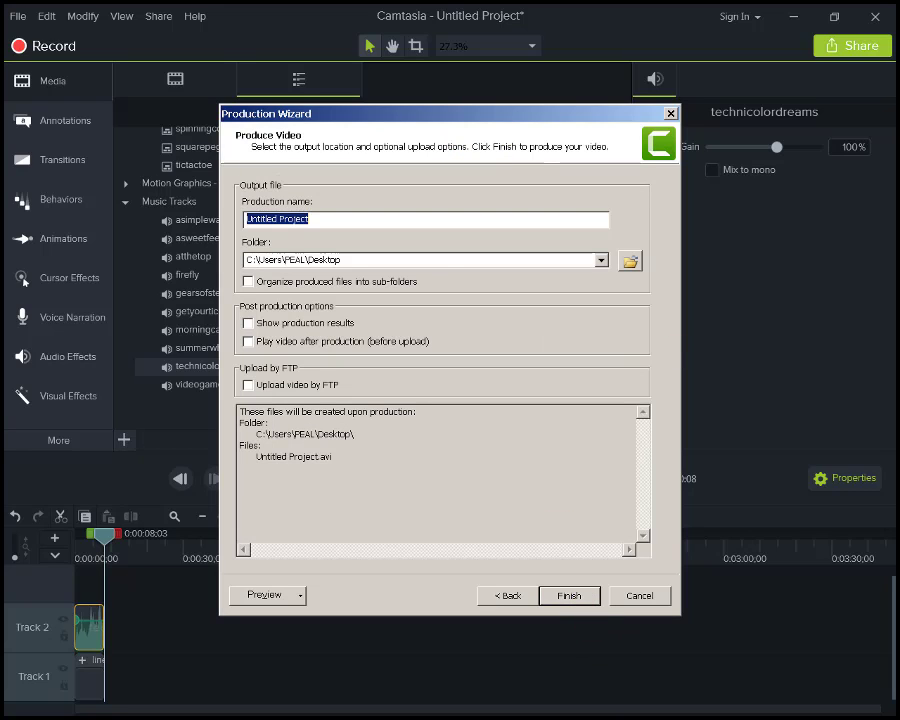
Name the production new001, keep the Desktop as the output folder, and render the video.
{"action": "left_click", "coordinate": [347, 216]}
{"action": "left_click_drag", "start_coordinate": [351, 217], "coordinate": [120, 217]}
{"action": "type", "text": "new001"}
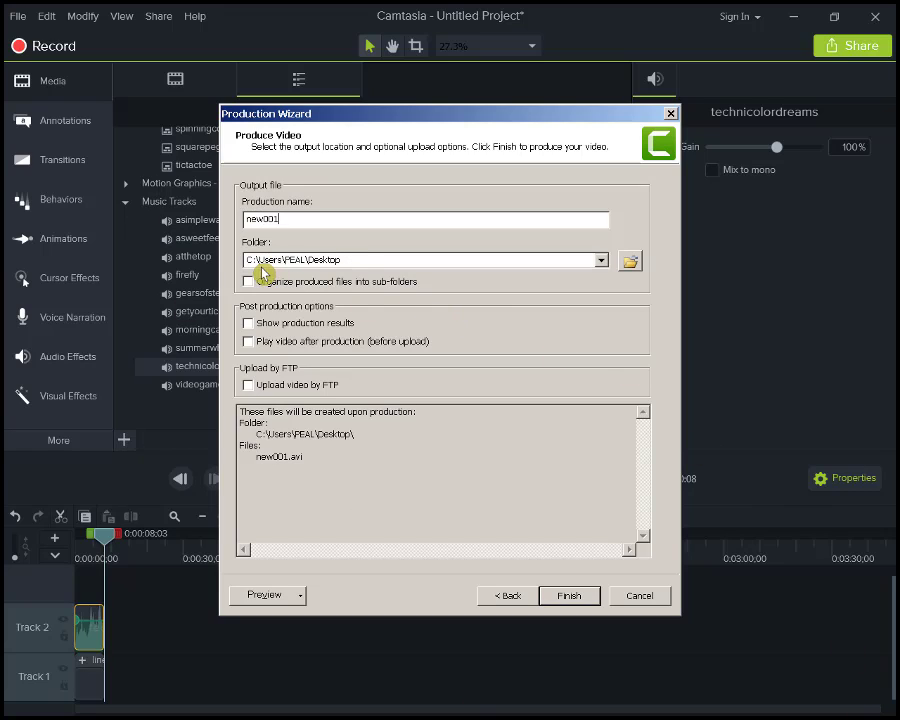
{"action": "left_click", "coordinate": [367, 260]}
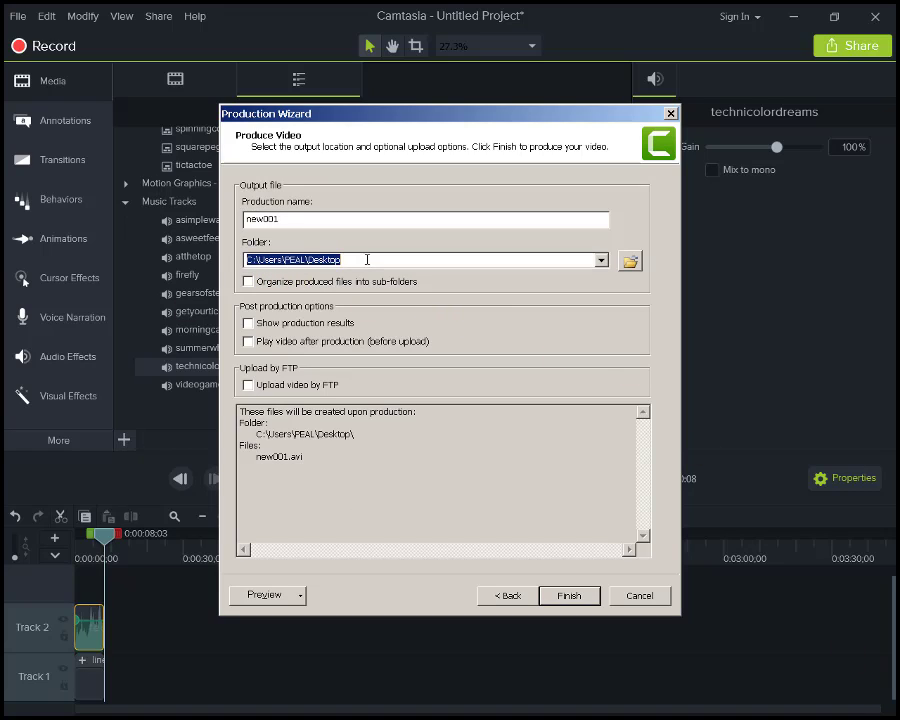
{"action": "double_click", "coordinate": [367, 259]}
{"action": "left_click", "coordinate": [367, 258]}
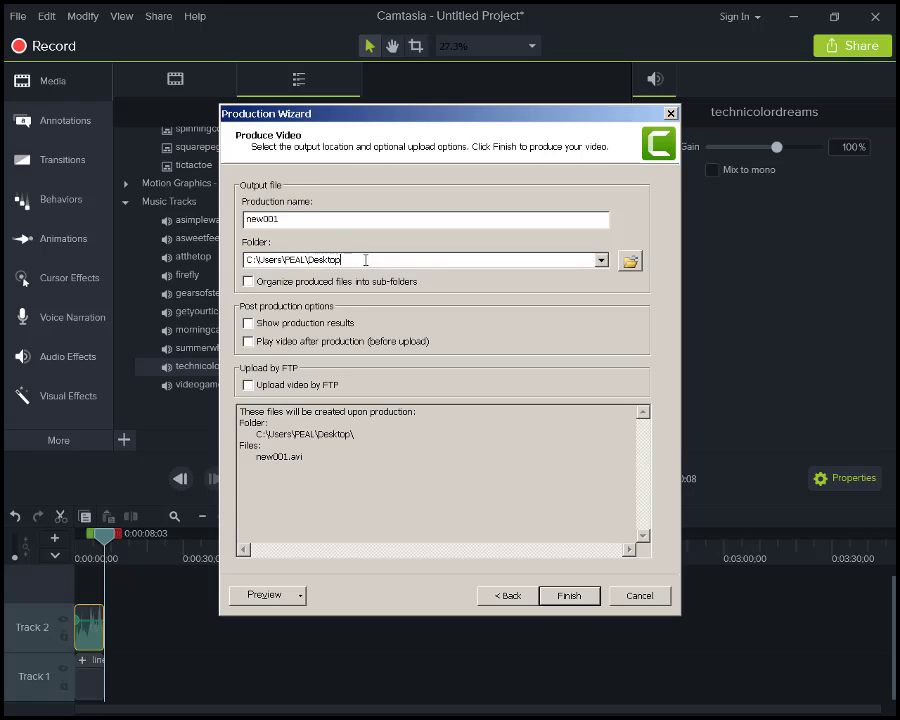
{"action": "left_click", "coordinate": [569, 595]}
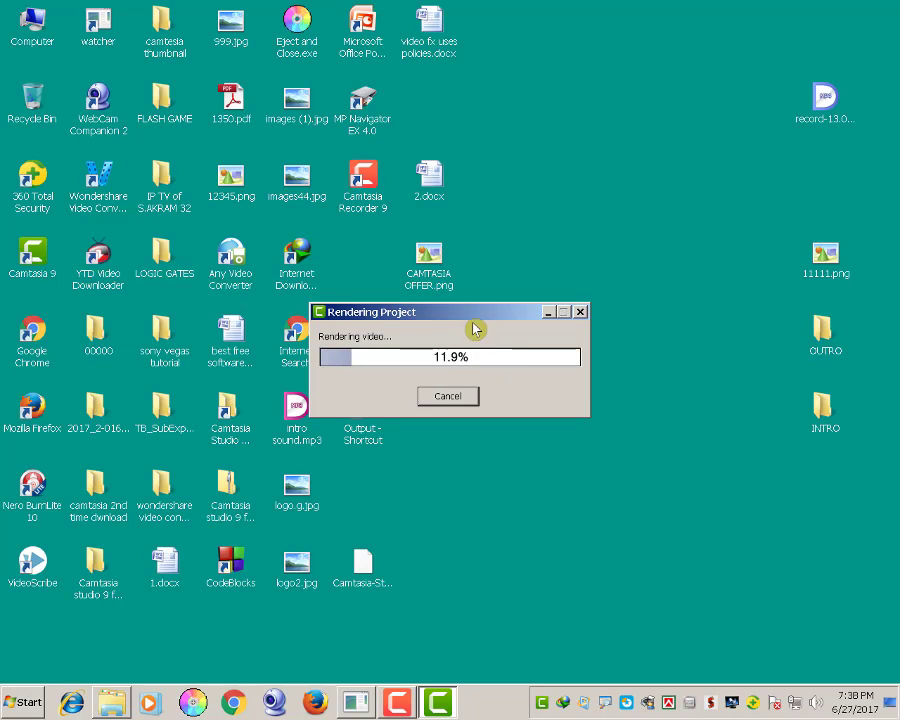
{"action": "left_click_drag", "start_coordinate": [474, 318], "coordinate": [653, 180]}
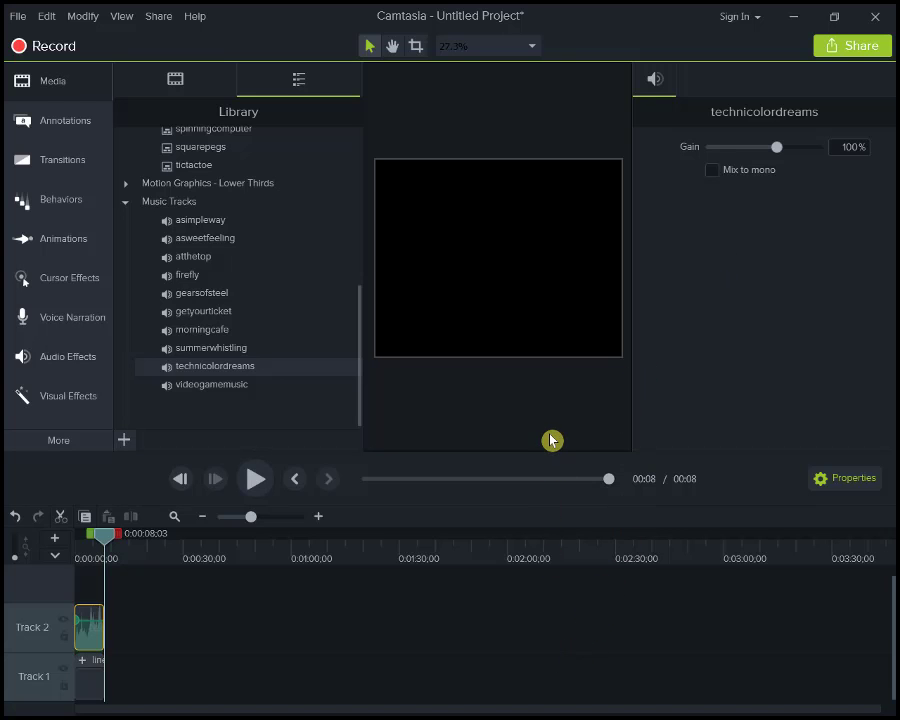
Minimize the editor and move the record-13.01.33 MP4 file to a free spot nearby on the desktop.
{"action": "left_click", "coordinate": [795, 22]}
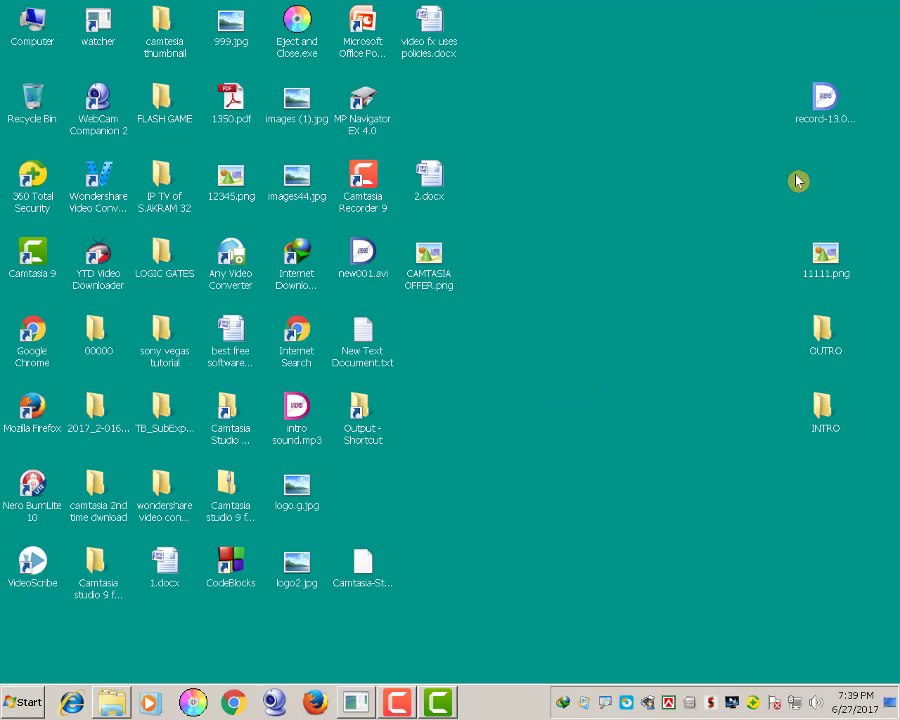
{"action": "left_click", "coordinate": [826, 136]}
{"action": "left_click_drag", "start_coordinate": [826, 128], "coordinate": [694, 128]}
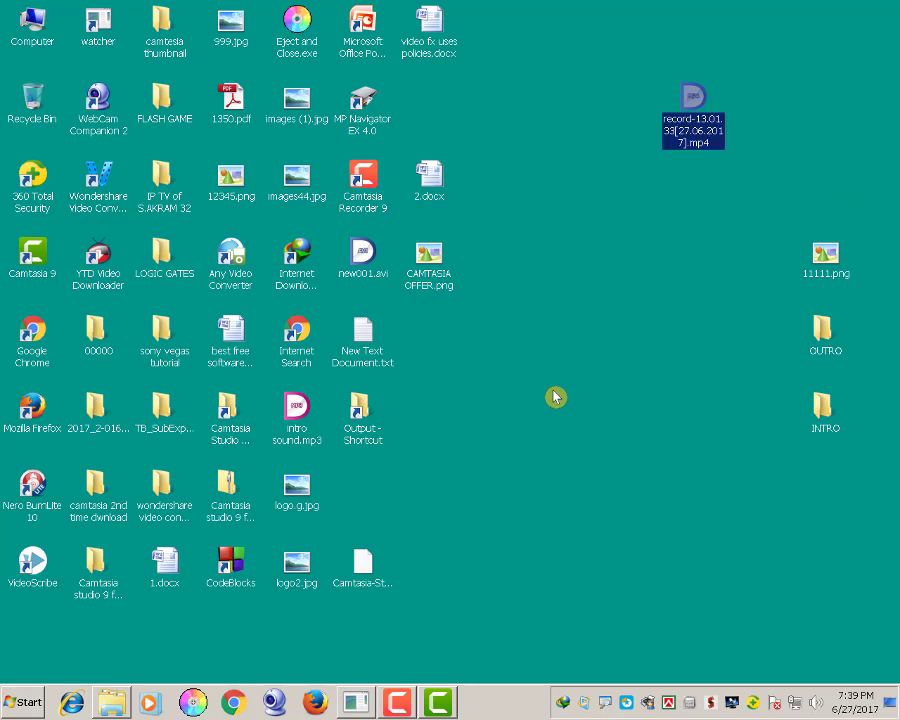
{"action": "left_click_drag", "start_coordinate": [695, 130], "coordinate": [762, 120]}
{"action": "left_click", "coordinate": [614, 347]}
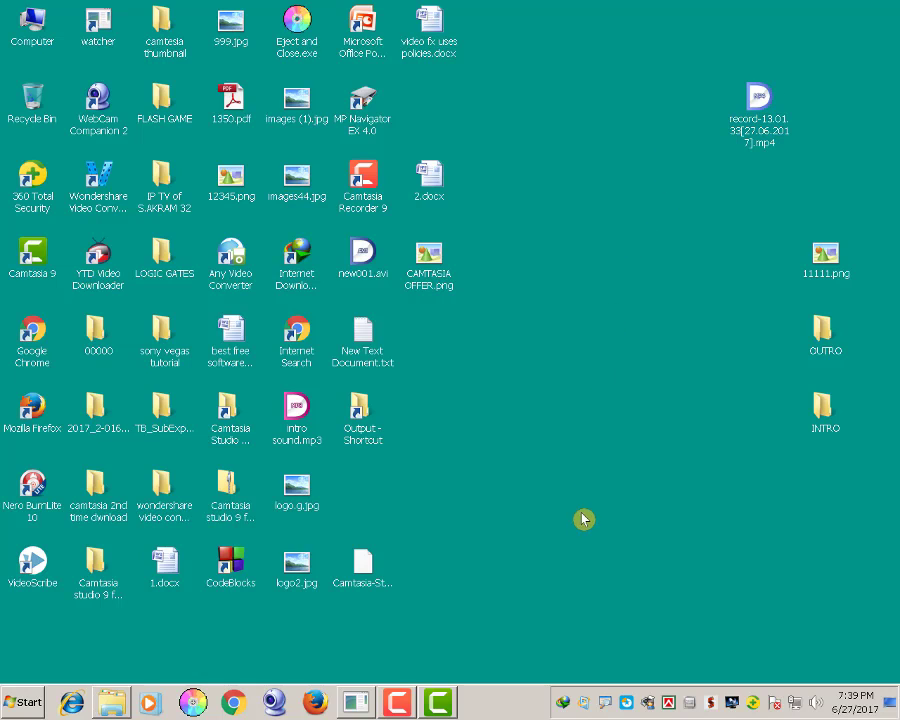
Return to Camtasia, replay the intro on the timeline, and minimize the editor again.
{"action": "left_click", "coordinate": [441, 703]}
{"action": "left_click", "coordinate": [255, 479]}
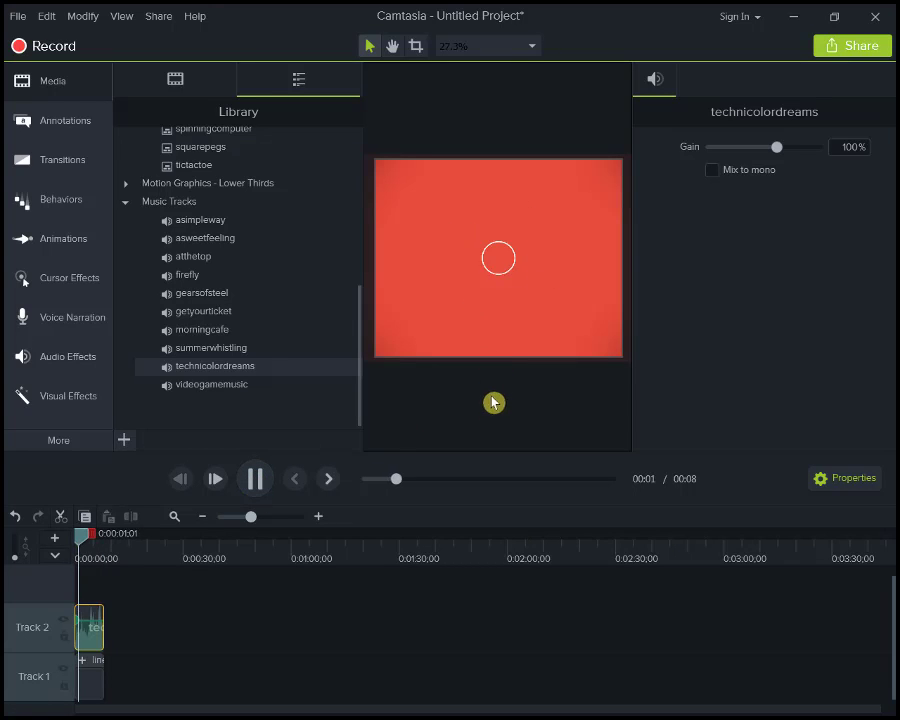
{"action": "left_click", "coordinate": [838, 18]}
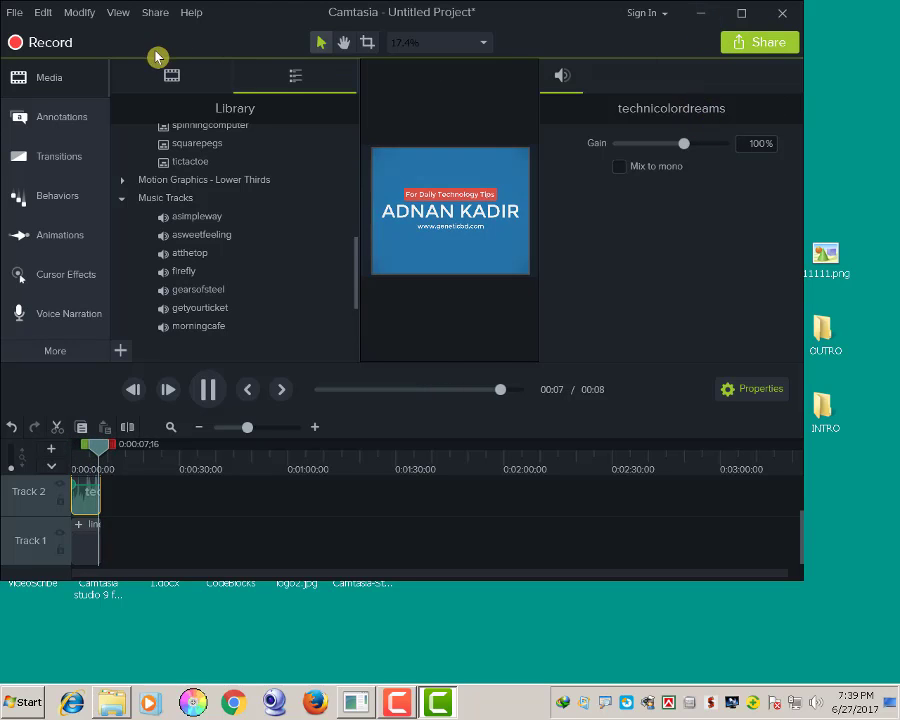
{"action": "left_click", "coordinate": [701, 16]}
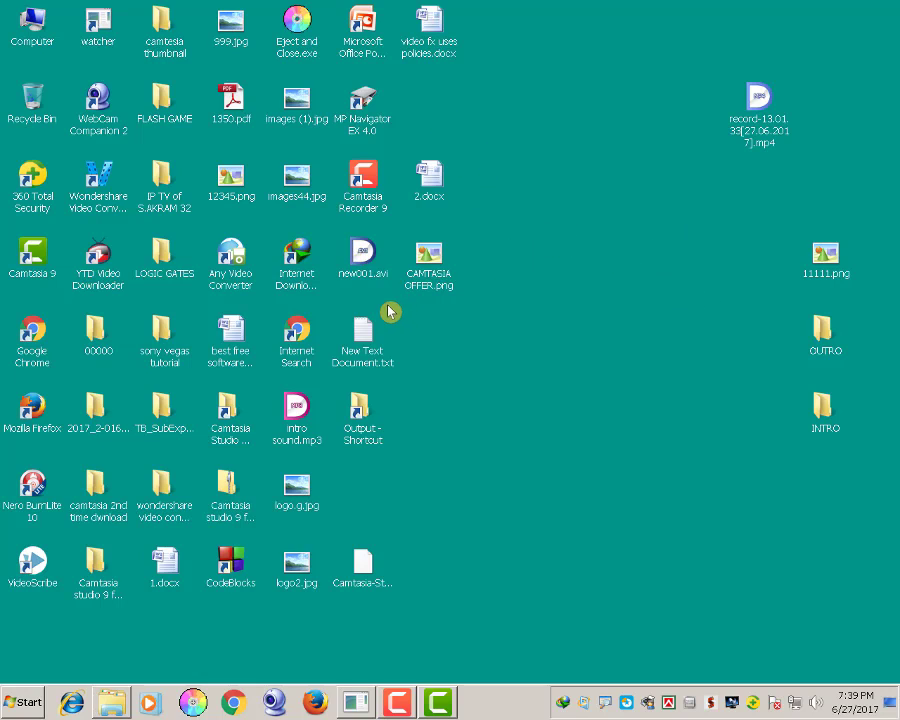
Move new001.avi to an empty area of the desktop and inspect its file properties.
{"action": "left_click", "coordinate": [372, 266]}
{"action": "left_click_drag", "start_coordinate": [604, 298], "coordinate": [637, 341]}
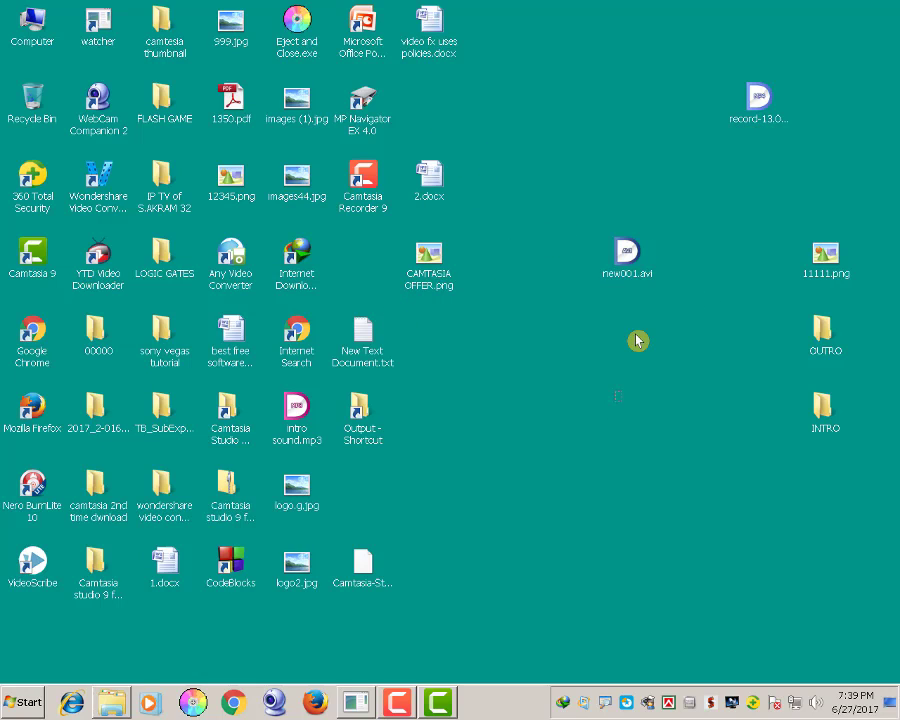
{"action": "right_click", "coordinate": [629, 266]}
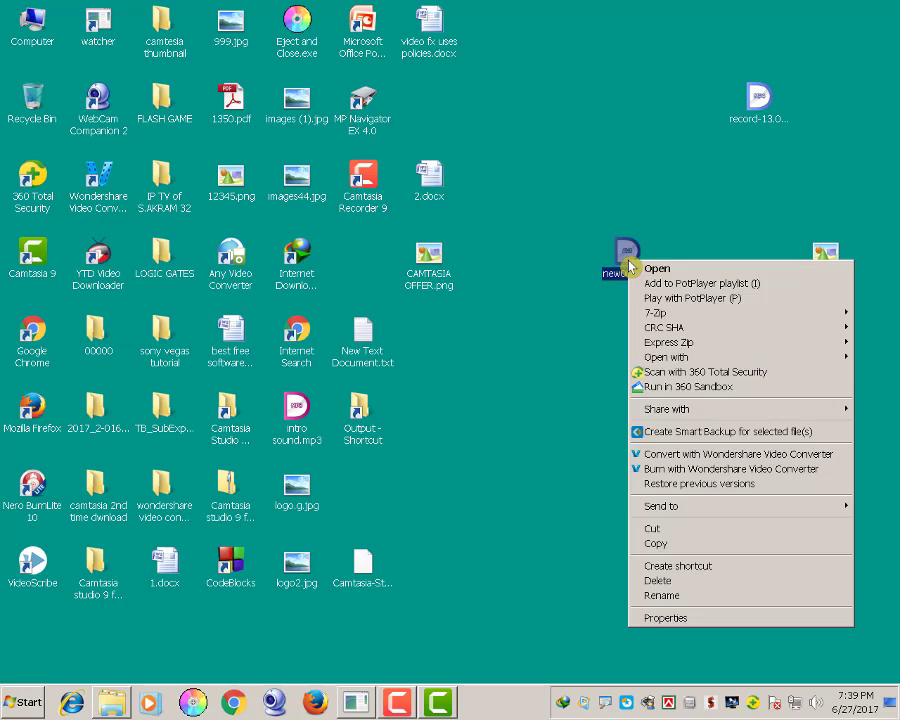
{"action": "left_click", "coordinate": [692, 616]}
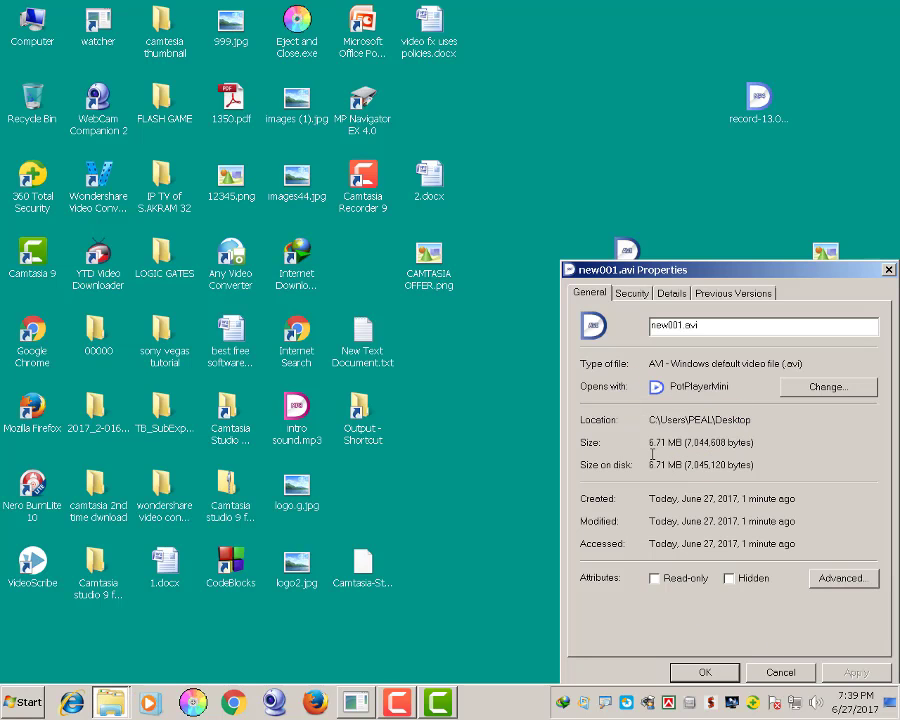
{"action": "left_click", "coordinate": [889, 269]}
Play the rendered new001.avi in the video player and close the player.
{"action": "double_click", "coordinate": [635, 266]}
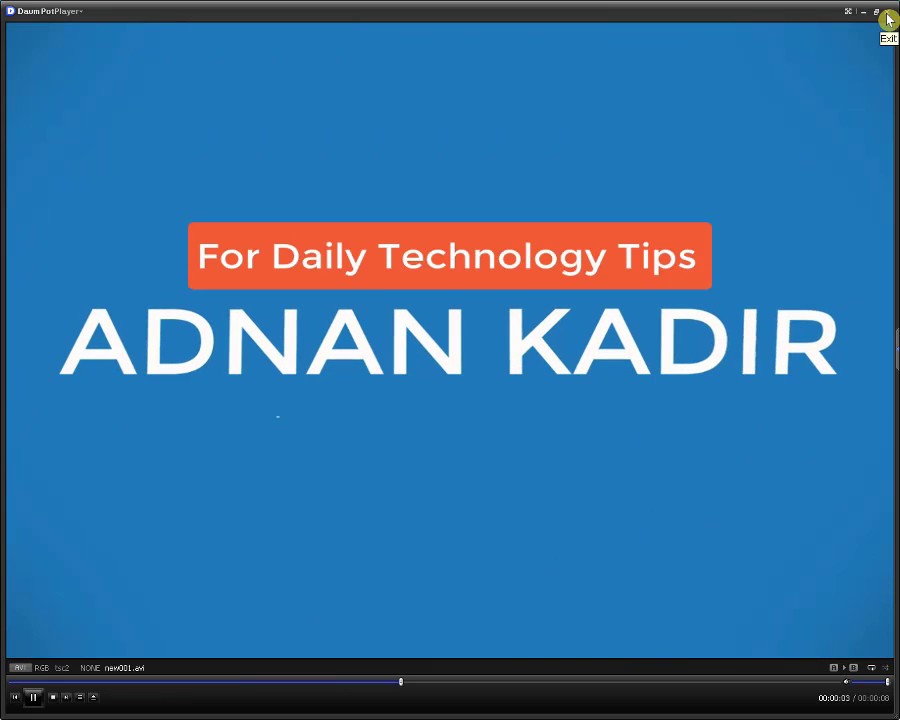
{"action": "left_click", "coordinate": [888, 19]}
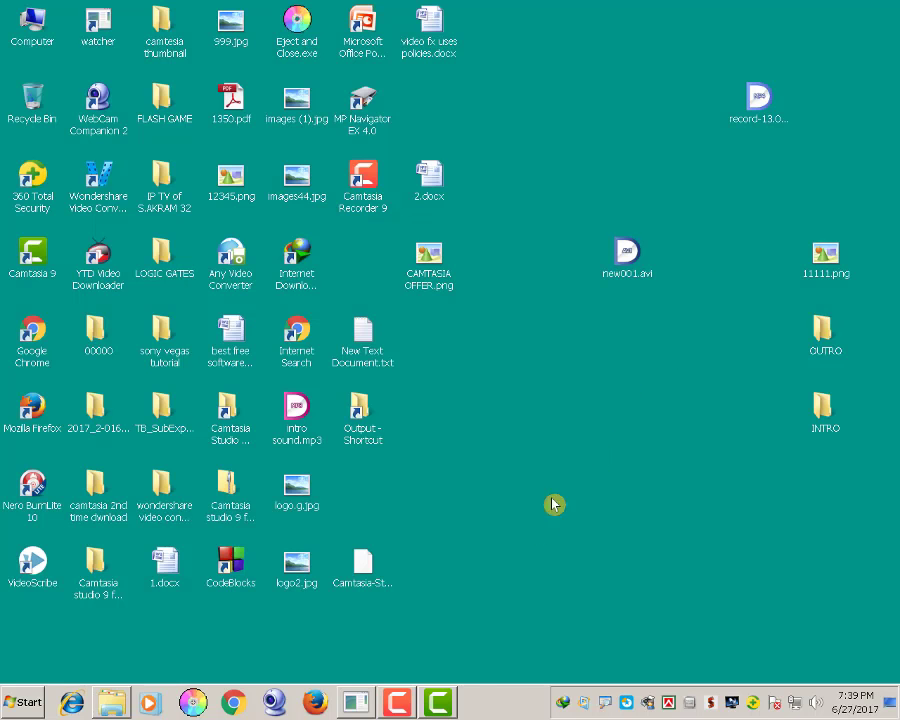
Open the watcher shortcut on the desktop.
{"action": "left_click", "coordinate": [98, 24]}
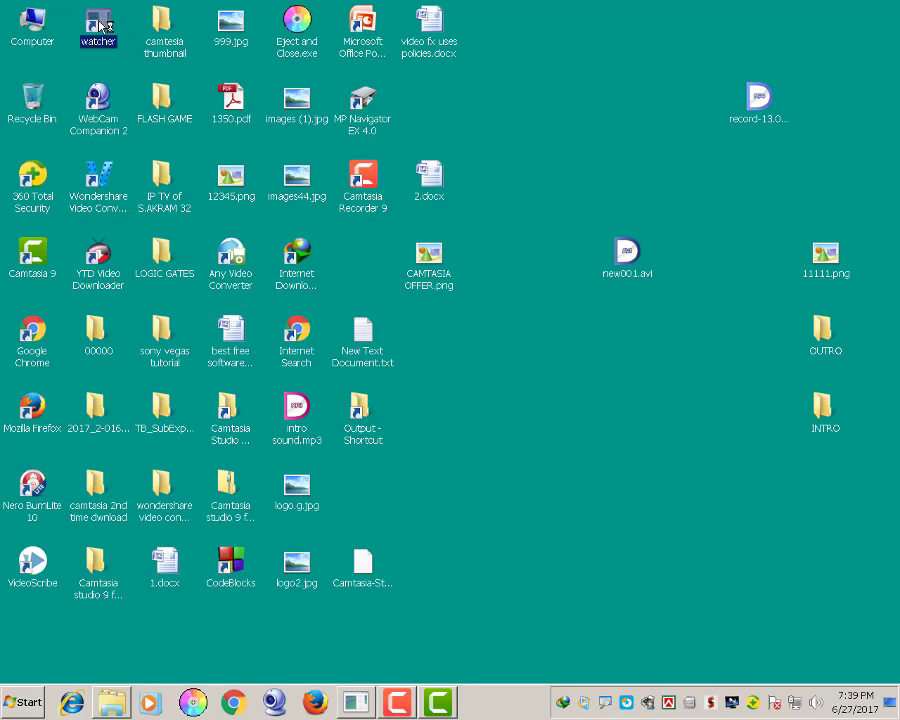